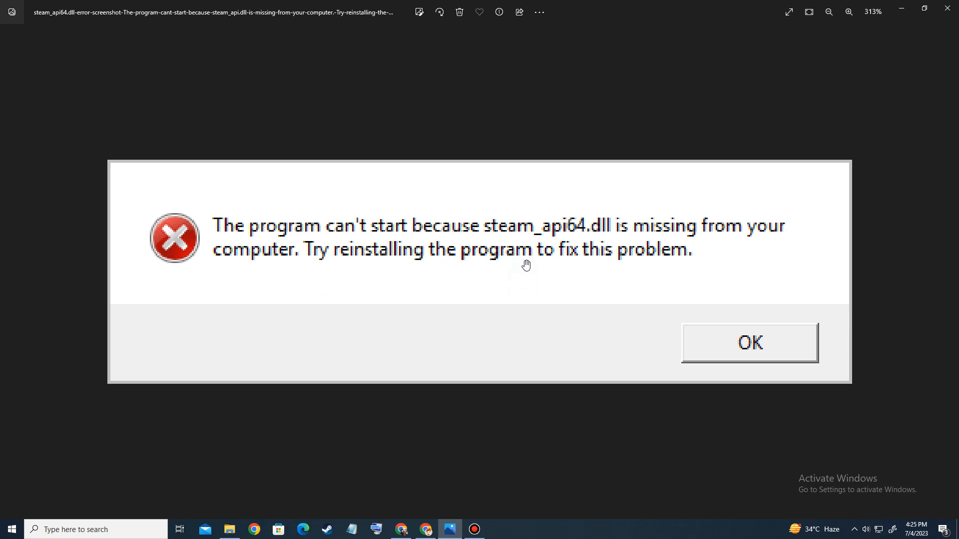
Mark up the missing steam_api64.dll error and search query, then go to the first dll-files.com result.
{"action": "key", "text": "ctrl+shift+d"}
{"action": "mouse_move", "coordinate": [463, 200]}
{"action": "left_mouse_down"}
{"action": "mouse_move", "coordinate": [584, 246]}
{"action": "mouse_move", "coordinate": [646, 245]}
{"action": "left_mouse_up"}
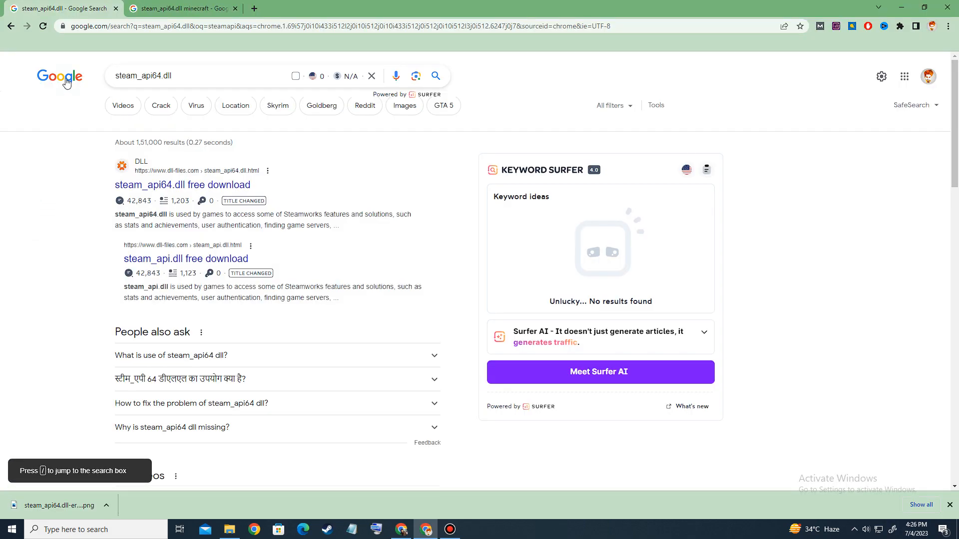
{"action": "key", "text": "ctrl+alt+g"}
{"action": "mouse_move", "coordinate": [96, 58]}
{"action": "left_mouse_down"}
{"action": "mouse_move", "coordinate": [117, 87]}
{"action": "mouse_move", "coordinate": [200, 95]}
{"action": "left_mouse_up"}
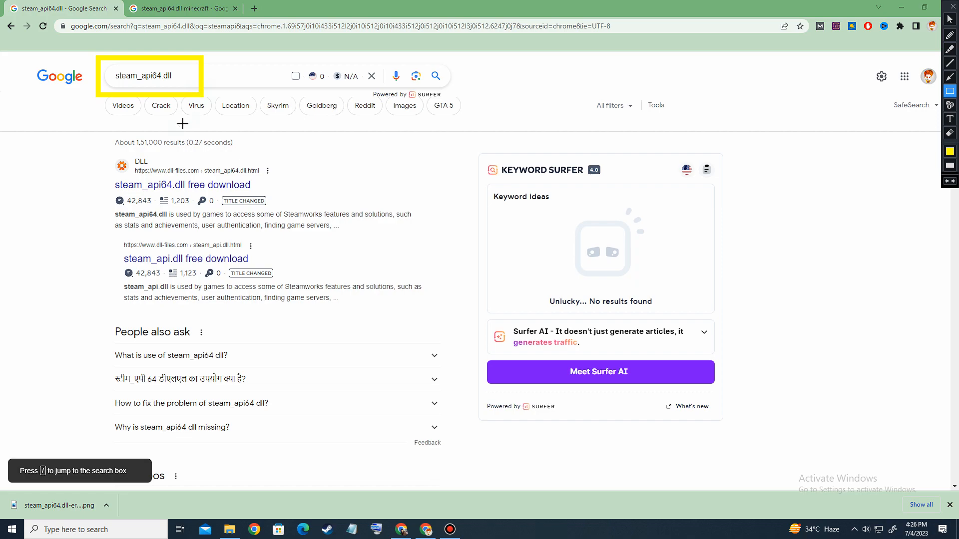
{"action": "mouse_move", "coordinate": [90, 148]}
{"action": "left_mouse_down"}
{"action": "mouse_move", "coordinate": [115, 189]}
{"action": "mouse_move", "coordinate": [327, 197]}
{"action": "left_mouse_up"}
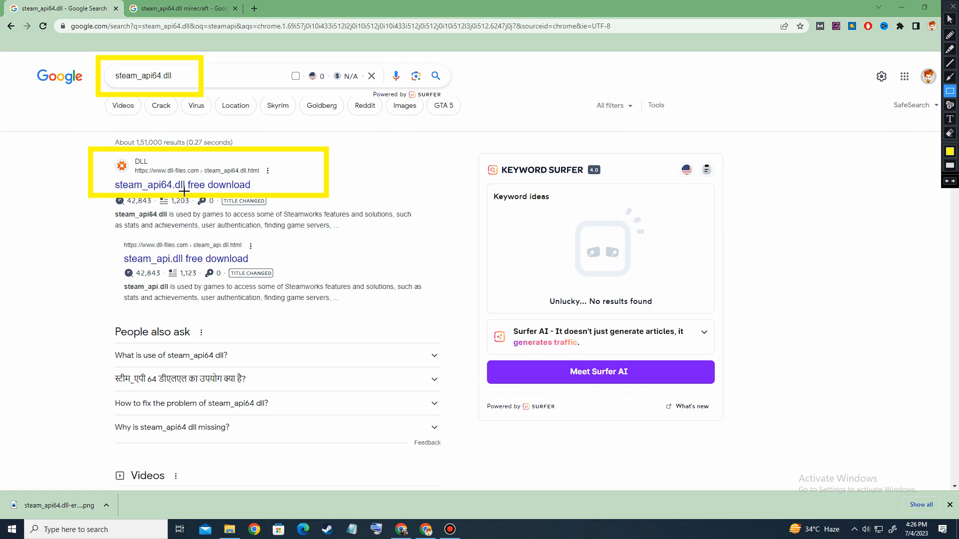
{"action": "left_click", "coordinate": [181, 188]}
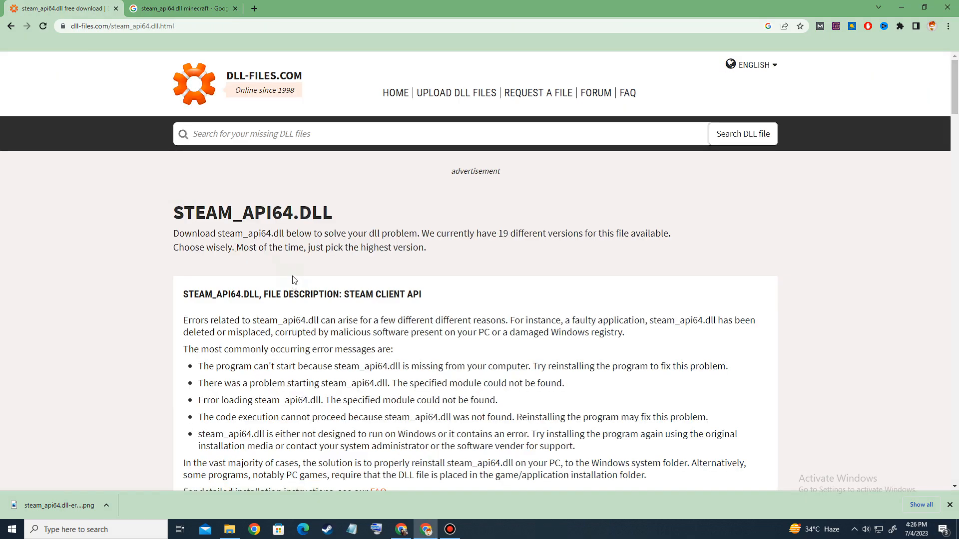
{"action": "left_click_drag", "start_coordinate": [154, 189], "coordinate": [408, 268]}
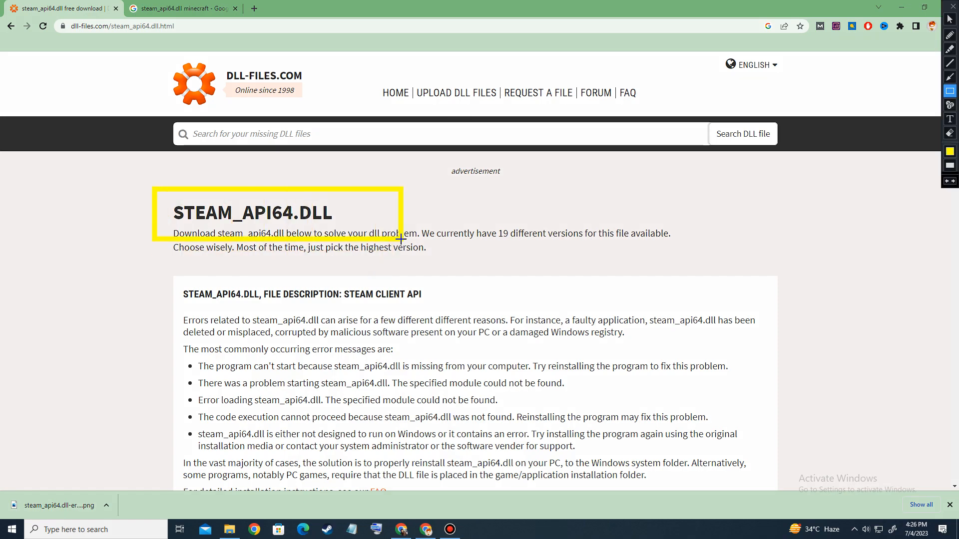
{"action": "scroll", "coordinate": [392, 361], "scroll_direction": "down", "scroll_amount": 3}
{"action": "scroll", "coordinate": [392, 361], "scroll_direction": "down", "scroll_amount": 3}
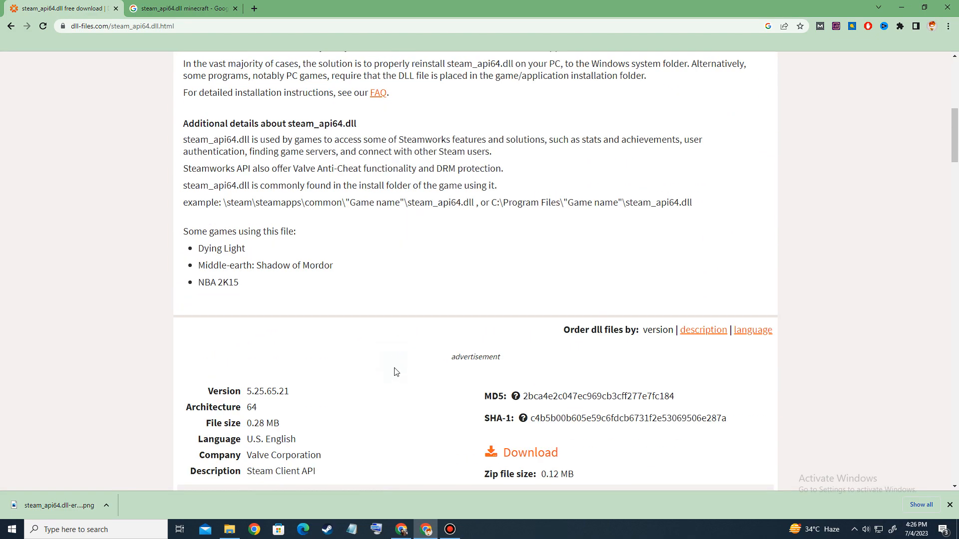
{"action": "scroll", "coordinate": [405, 391], "scroll_direction": "down", "scroll_amount": 1}
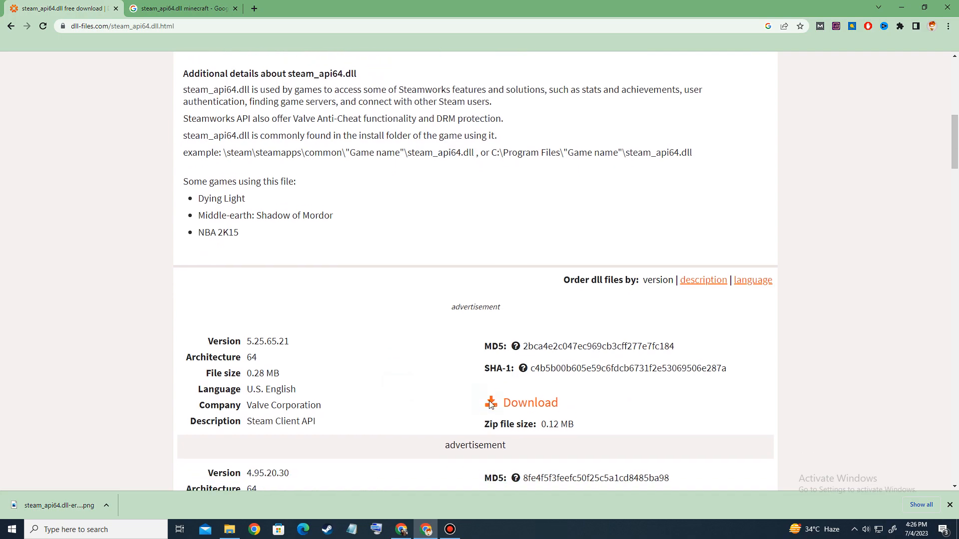
Download 64-bit steam_api64.dll version 5.25.65.21 as a zip into Downloads and show it in its folder.
{"action": "left_click", "coordinate": [509, 403]}
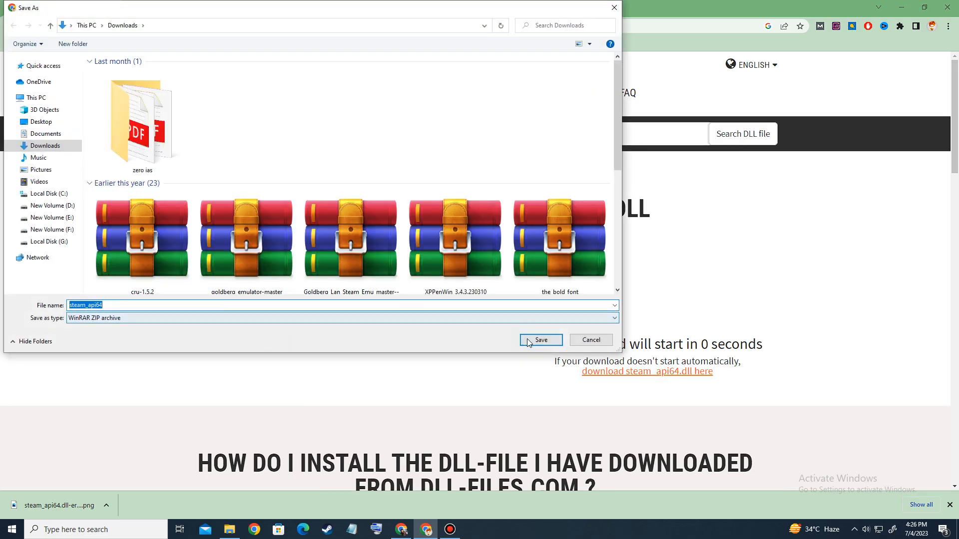
{"action": "left_click", "coordinate": [529, 339]}
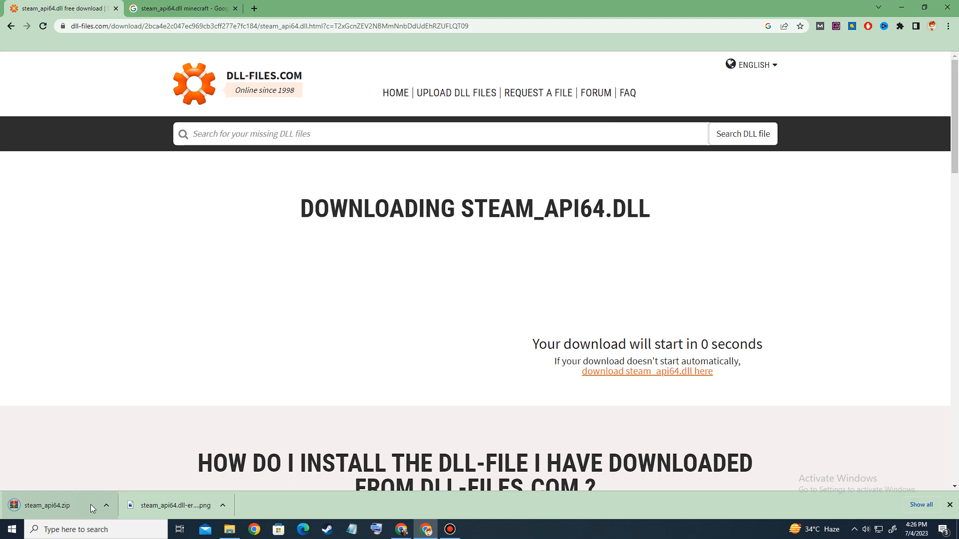
{"action": "left_click", "coordinate": [106, 507]}
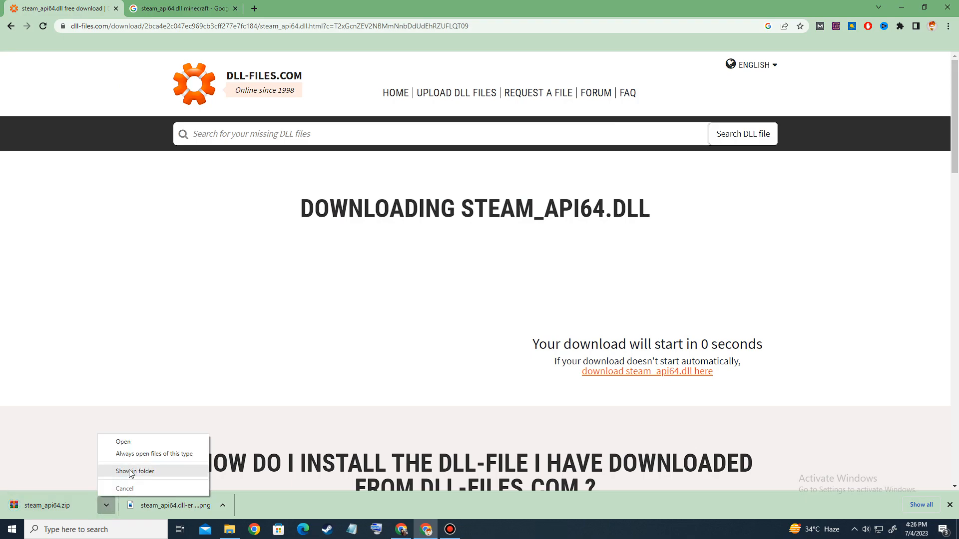
{"action": "left_click", "coordinate": [136, 471]}
Extract steam_api64.zip into a Downloads\steam_api64 folder.
{"action": "right_click", "coordinate": [147, 194]}
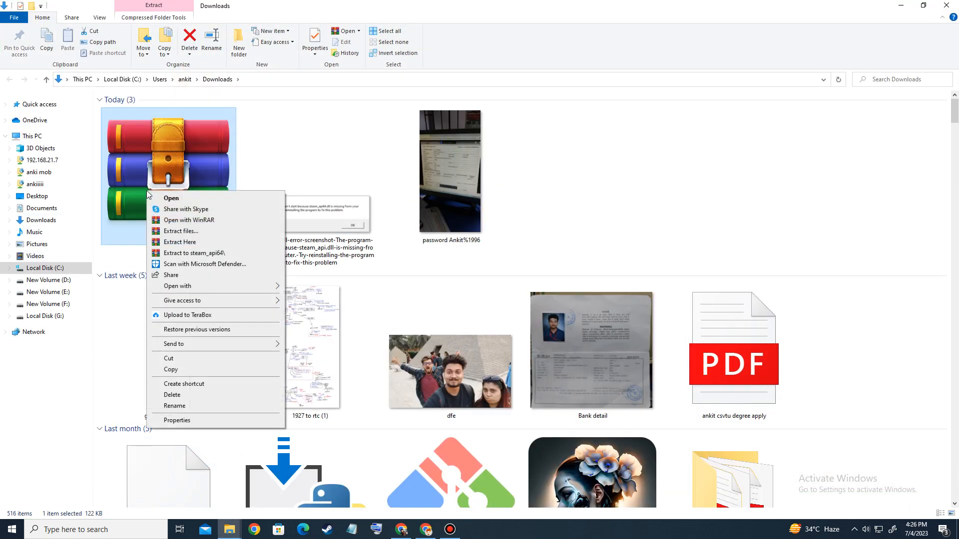
{"action": "left_click", "coordinate": [180, 233]}
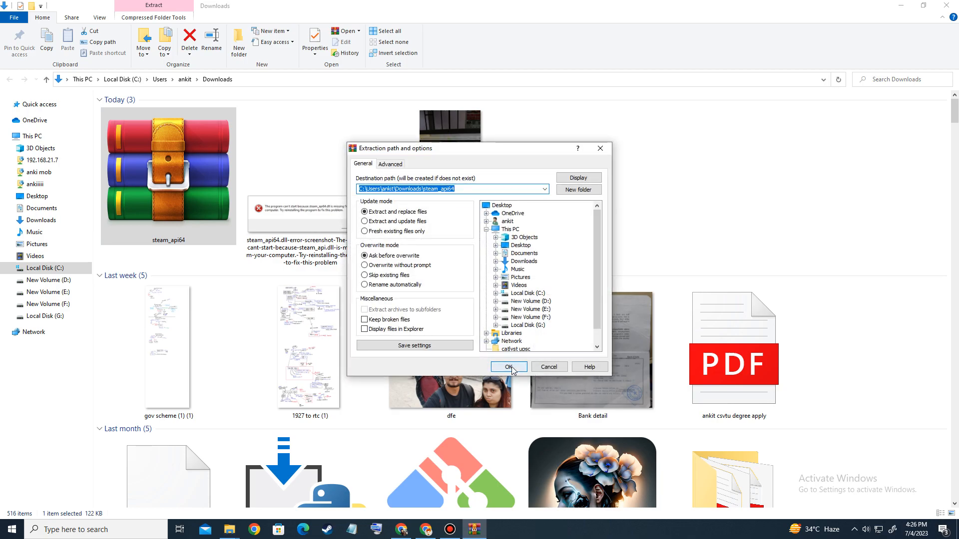
{"action": "left_click", "coordinate": [510, 367]}
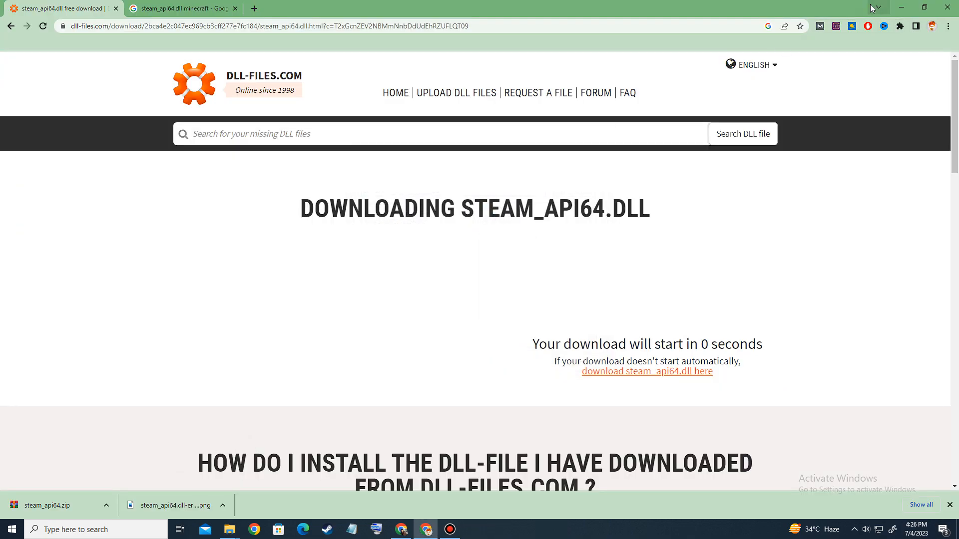
{"action": "left_click", "coordinate": [902, 7]}
Copy steam_api64.dll from the extracted folder and go to New Volume (E:).
{"action": "double_click", "coordinate": [656, 192]}
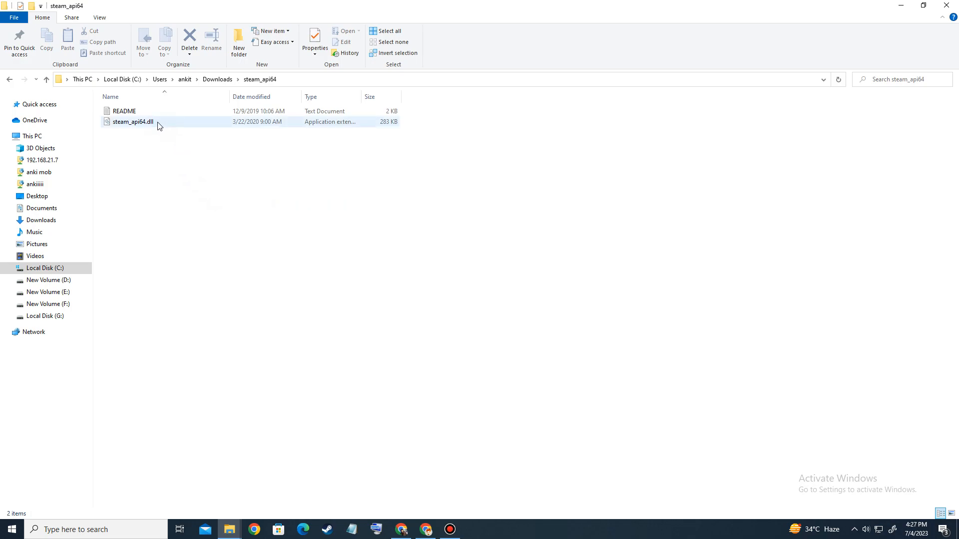
{"action": "right_click", "coordinate": [157, 125]}
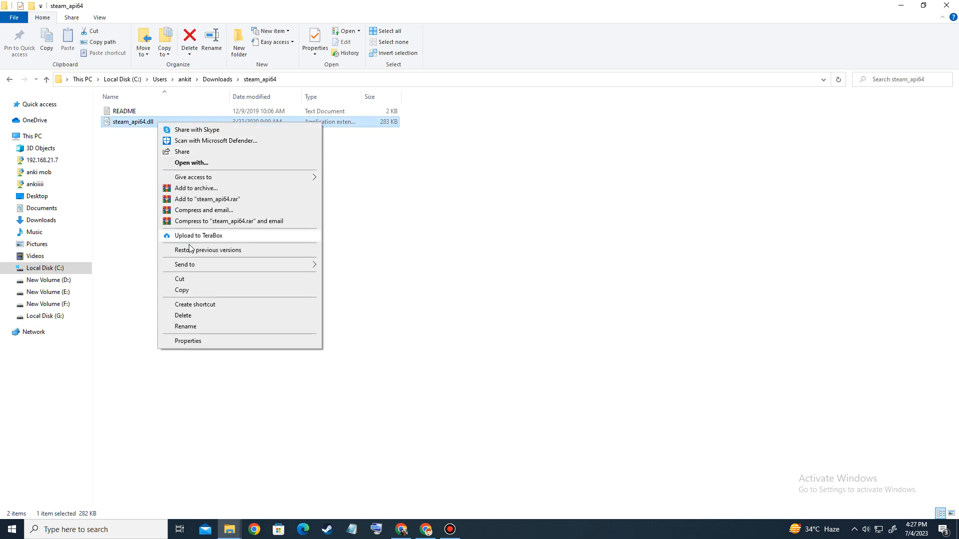
{"action": "left_click", "coordinate": [181, 290]}
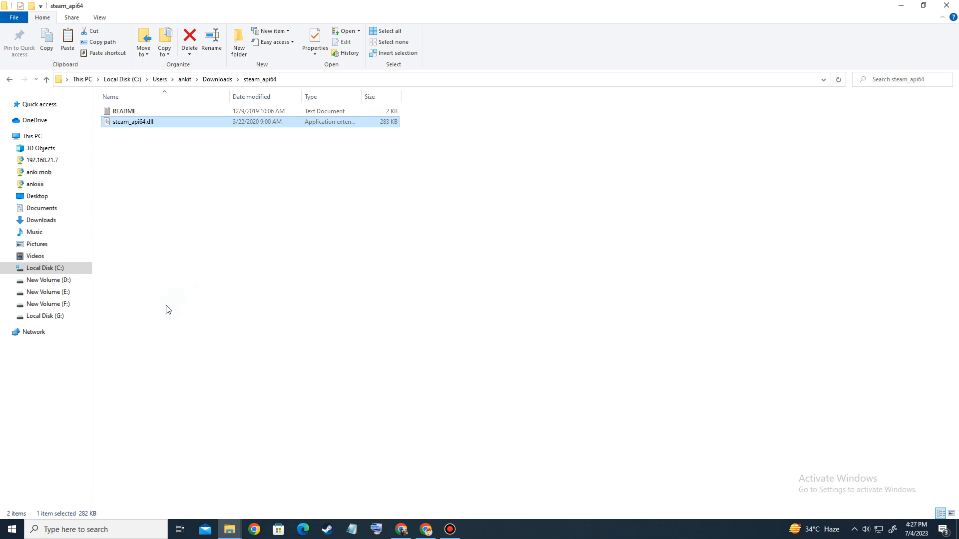
{"action": "left_click", "coordinate": [62, 296]}
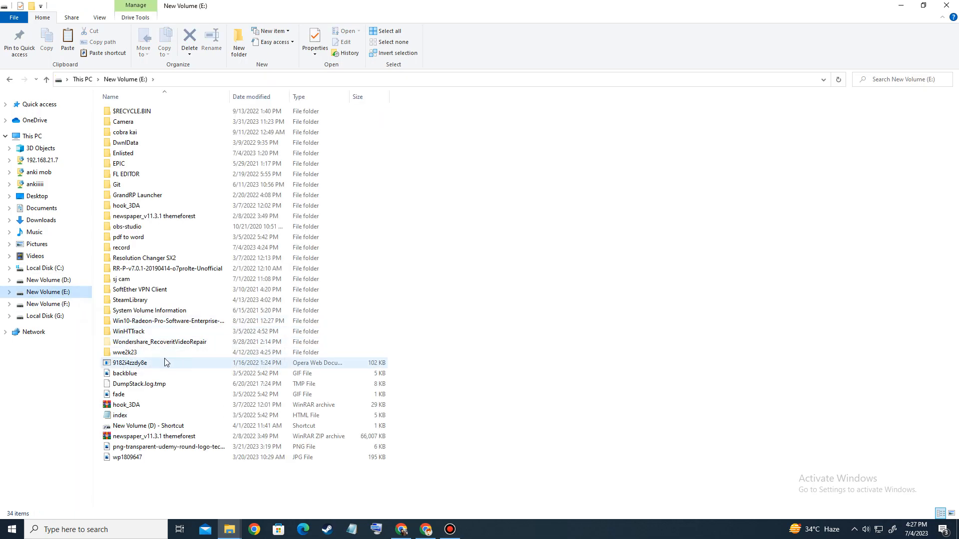
Paste steam_api64.dll into wwe2k23 > WWE 2K23 Deluxe Edition and close the window.
{"action": "double_click", "coordinate": [147, 355]}
{"action": "double_click", "coordinate": [157, 132]}
{"action": "right_click", "coordinate": [208, 219]}
{"action": "left_click", "coordinate": [228, 297]}
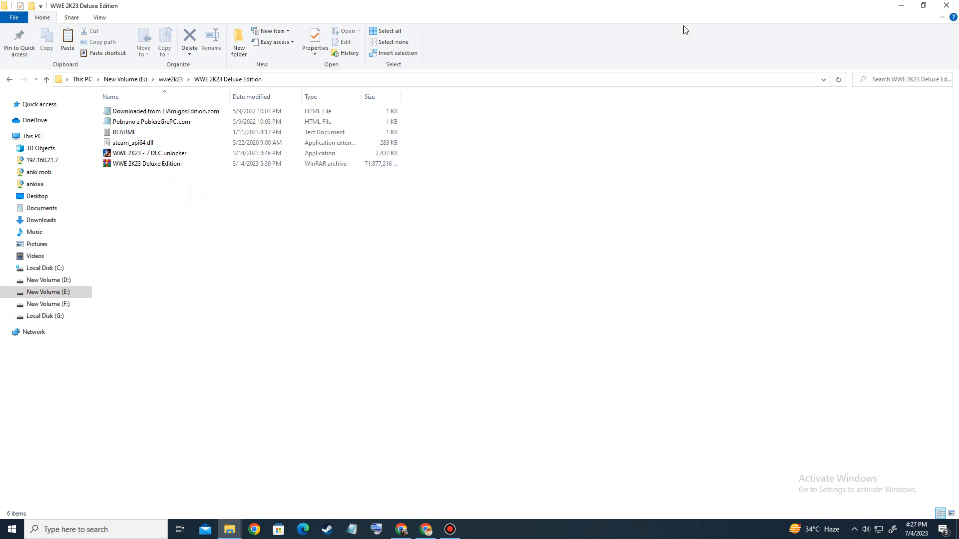
{"action": "left_click", "coordinate": [946, 5]}
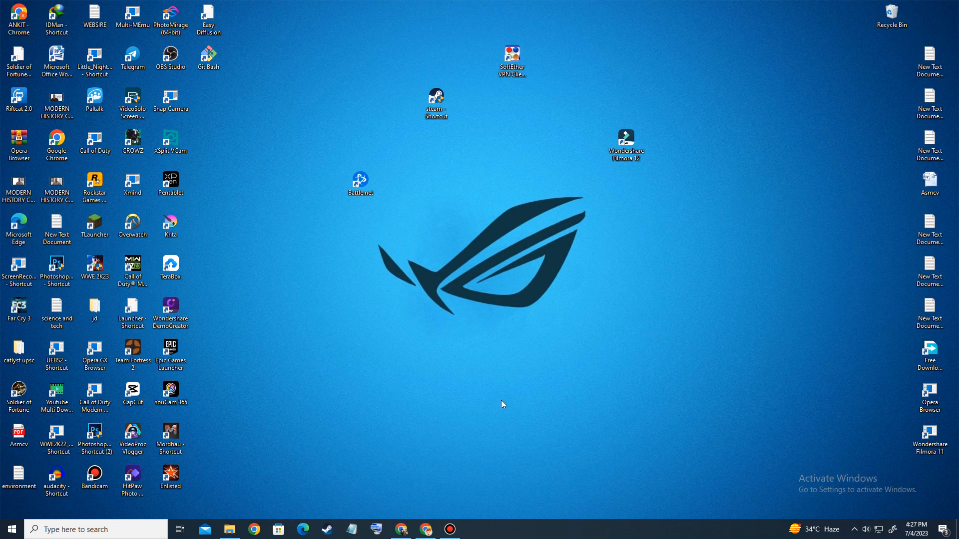
Open the Enlisted shortcut's file location and paste steam_api64.dll there.
{"action": "right_click", "coordinate": [177, 469]}
{"action": "left_click", "coordinate": [222, 218]}
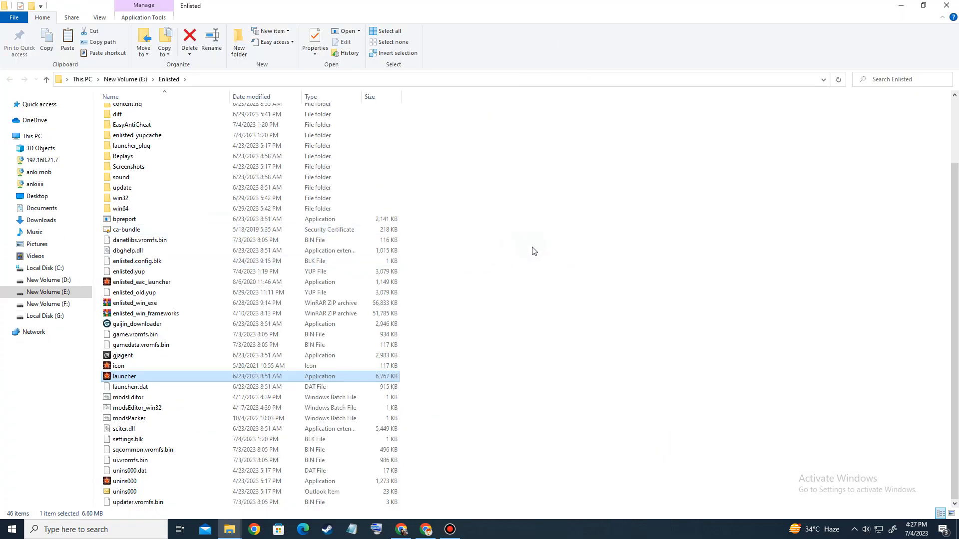
{"action": "right_click", "coordinate": [532, 250]}
{"action": "left_click", "coordinate": [553, 330]}
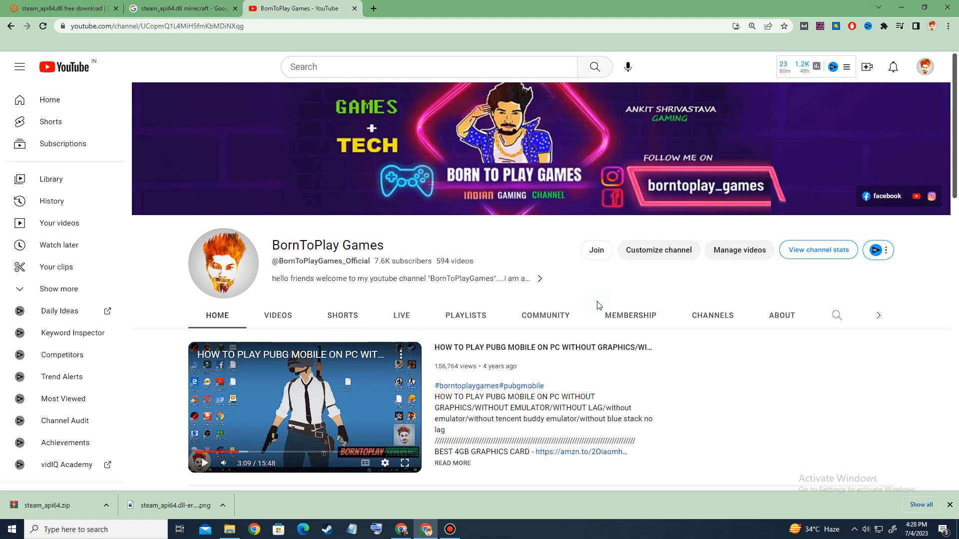
{"action": "scroll", "coordinate": [649, 384], "scroll_direction": "down", "scroll_amount": 2}
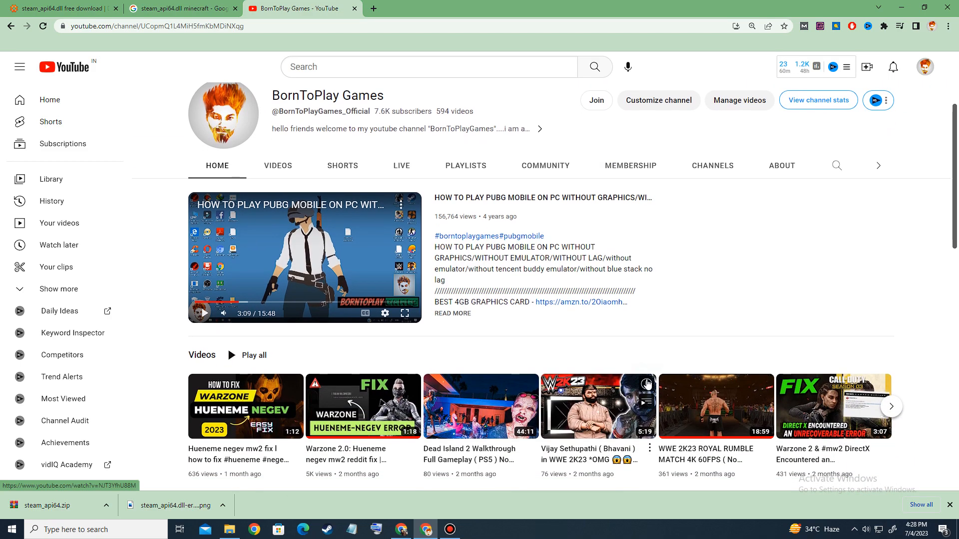
{"action": "mouse_move", "coordinate": [646, 384]}
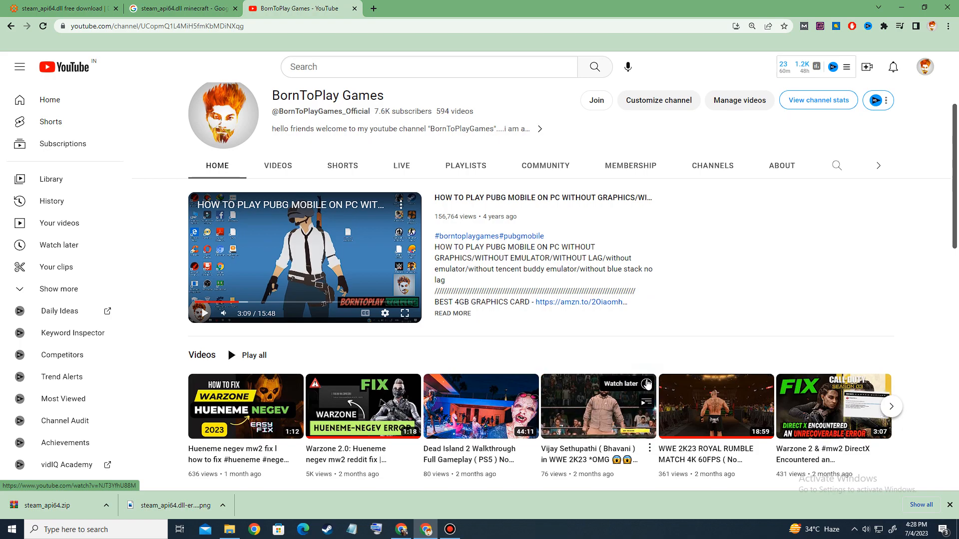
{"action": "scroll", "coordinate": [647, 384], "scroll_direction": "up", "scroll_amount": 2}
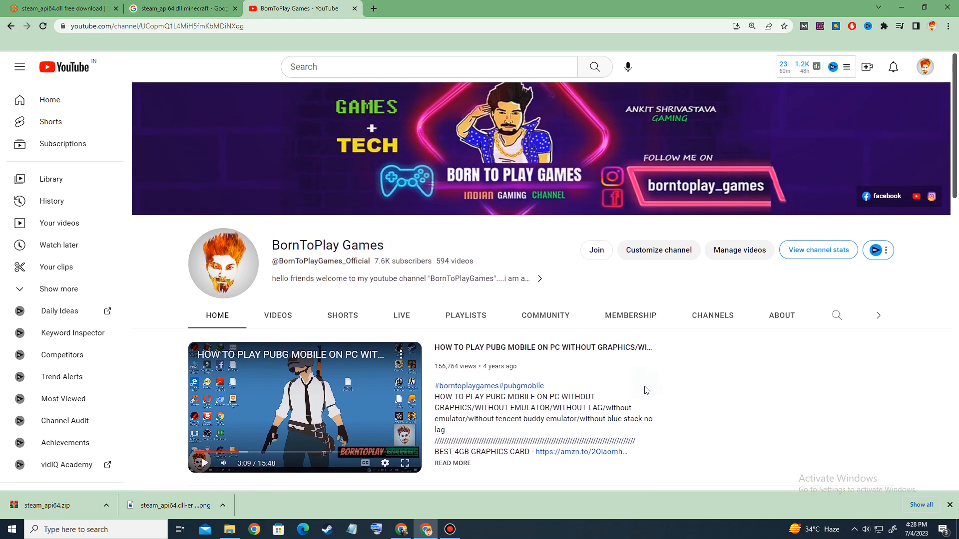